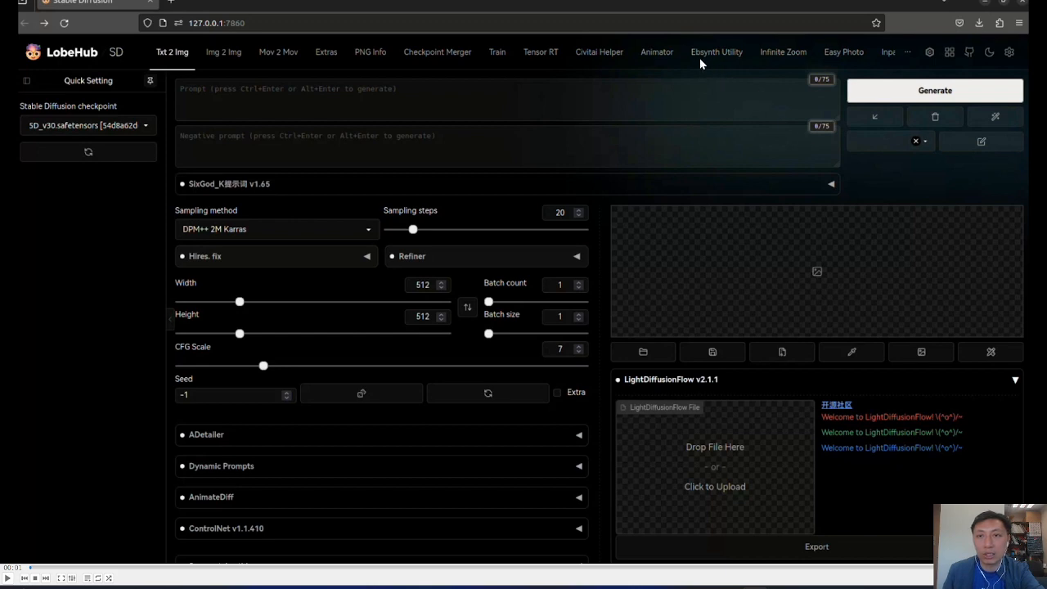
{"action": "left_click", "coordinate": [6, 578]}
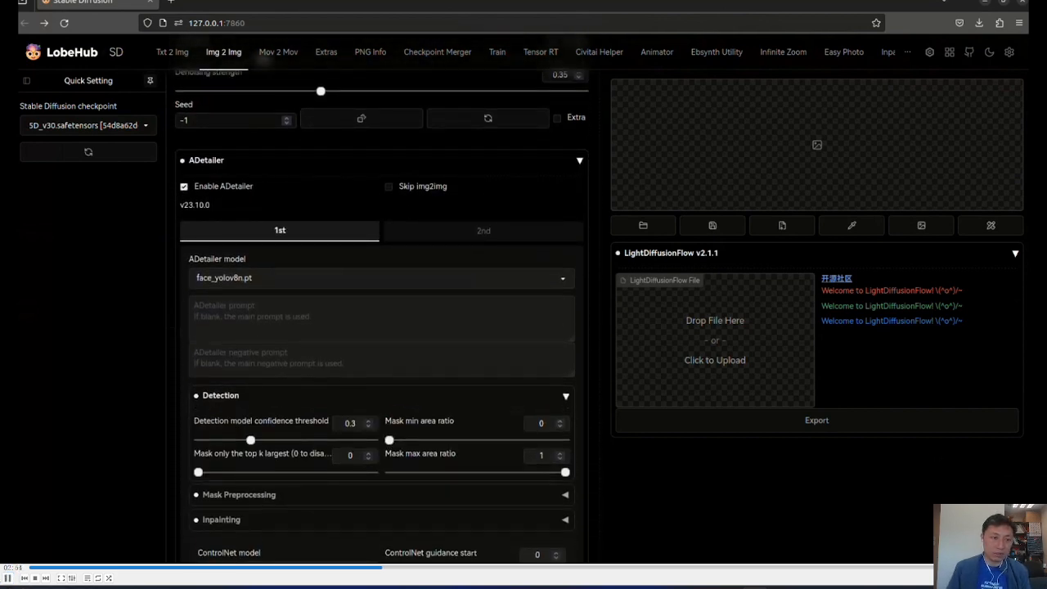
{"action": "left_click", "coordinate": [8, 578]}
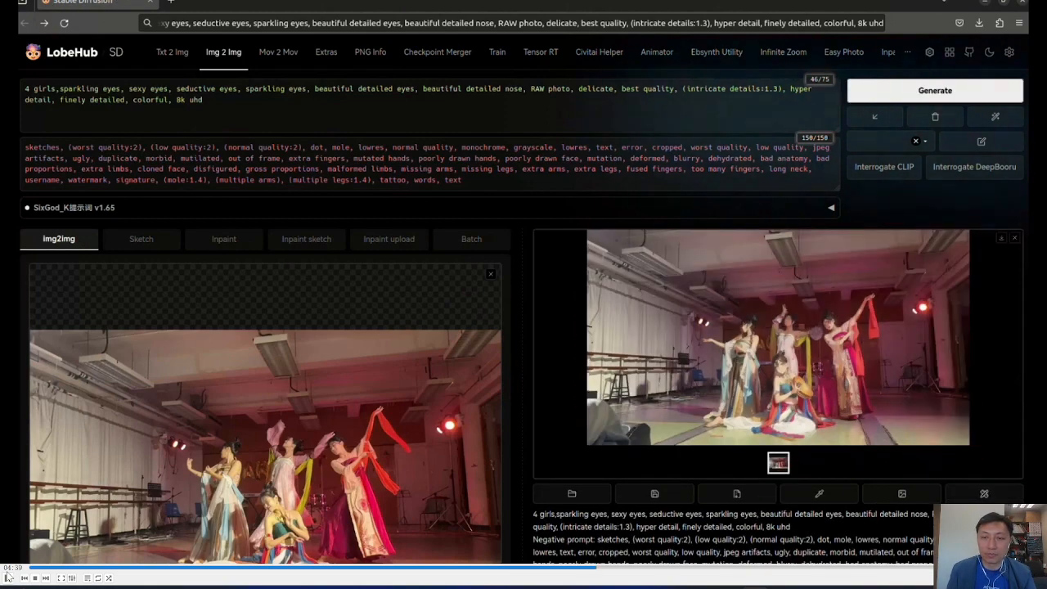
{"action": "left_click", "coordinate": [8, 577]}
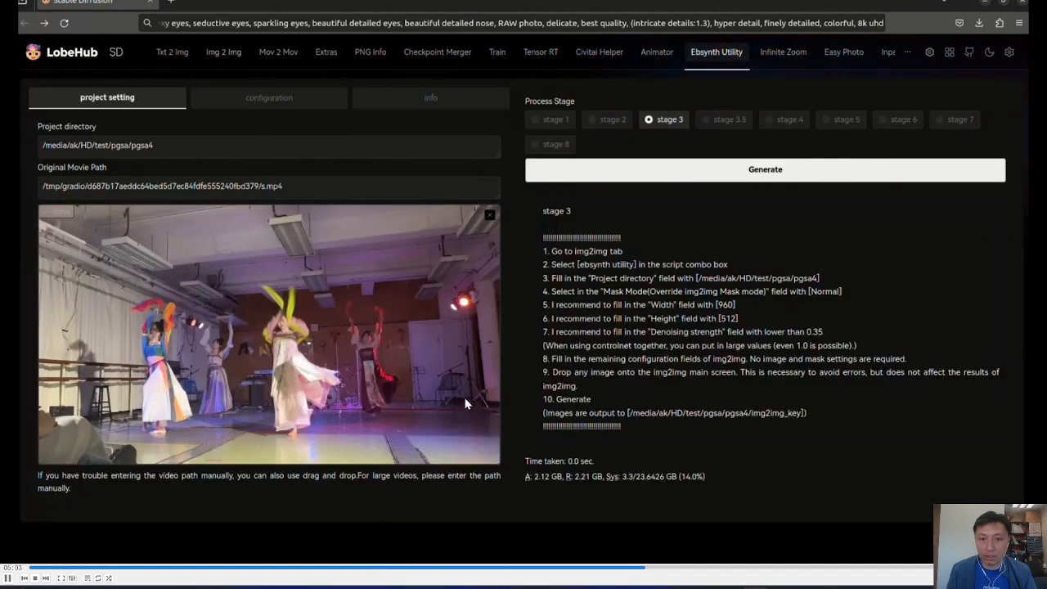
Run Ebsynth Utility process stages 3.5 and 4 for the pgsa4 project.
{"action": "left_click", "coordinate": [723, 120]}
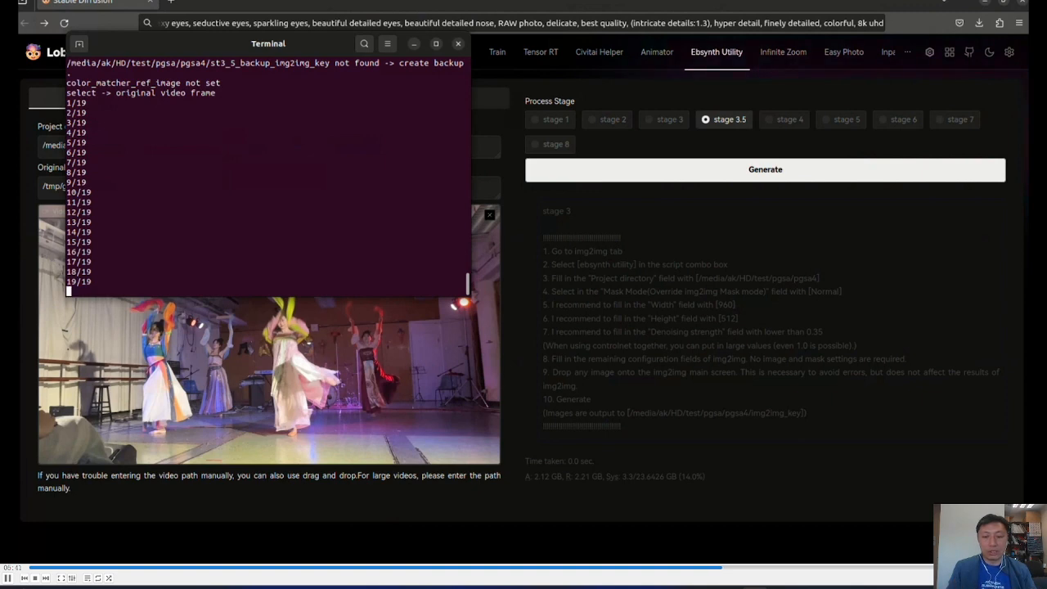
{"action": "left_click", "coordinate": [784, 120]}
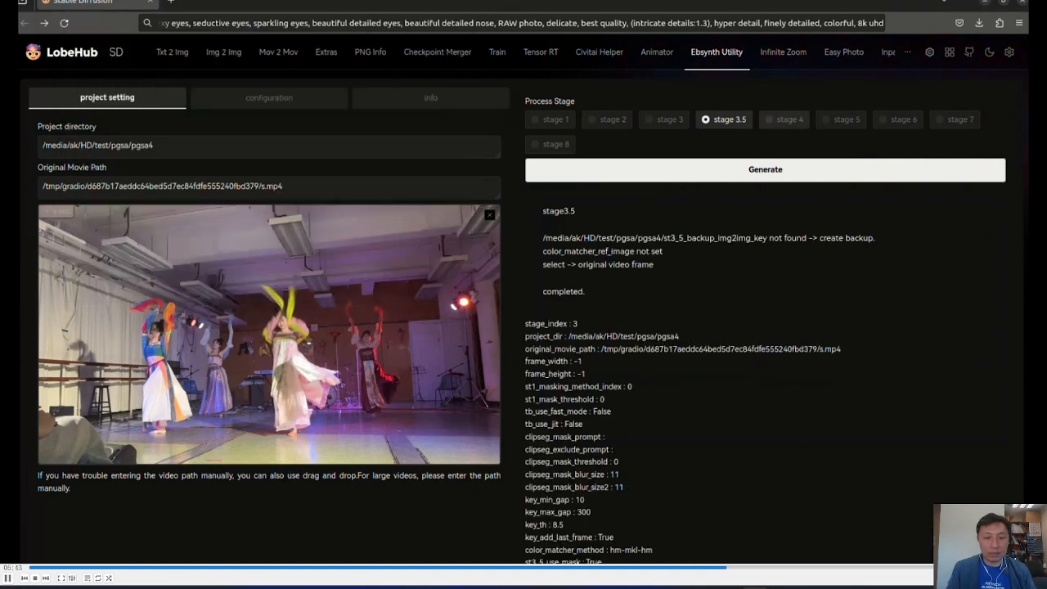
{"action": "left_click", "coordinate": [766, 170]}
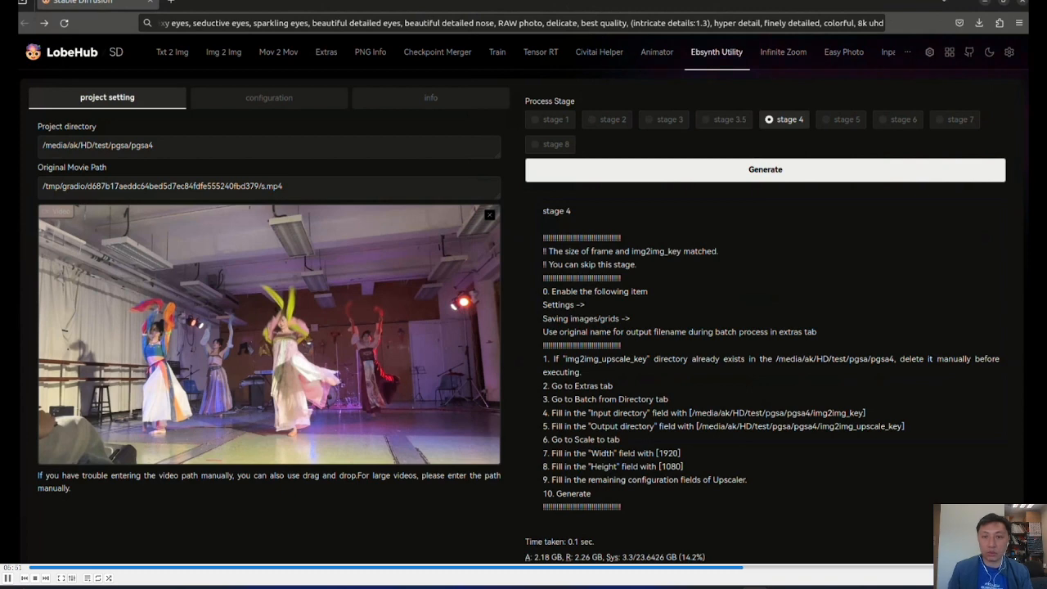
Copy the media/ak/HD/test/pgsa/pgsa4/img2img_key path from the stage 4 instructions into the Extras batch-from-directory input directory.
{"action": "left_click_drag", "start_coordinate": [865, 414], "coordinate": [694, 413]}
{"action": "key", "text": "super+c"}
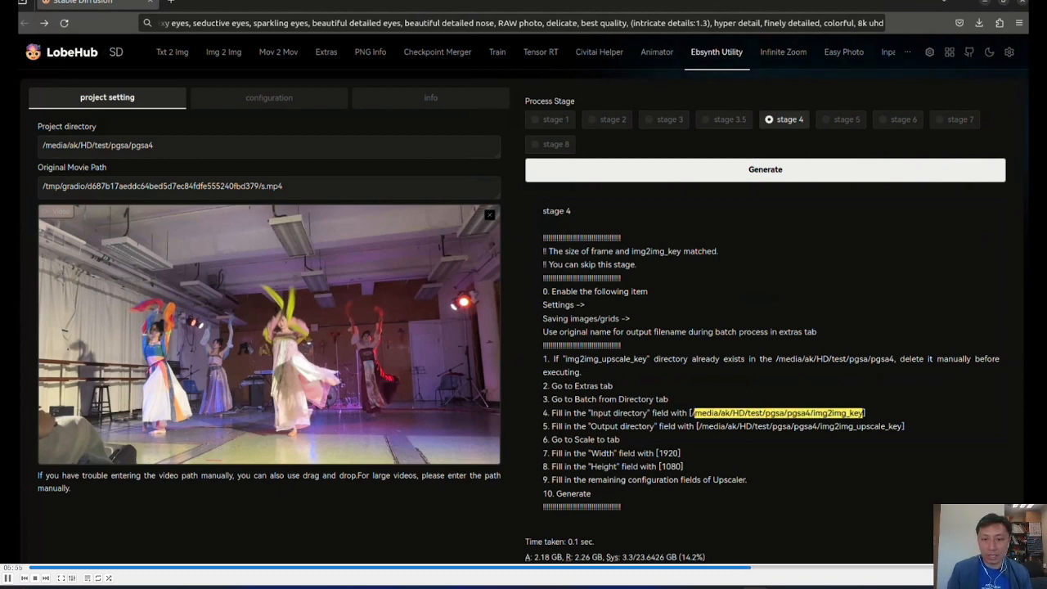
{"action": "right_click", "coordinate": [696, 414]}
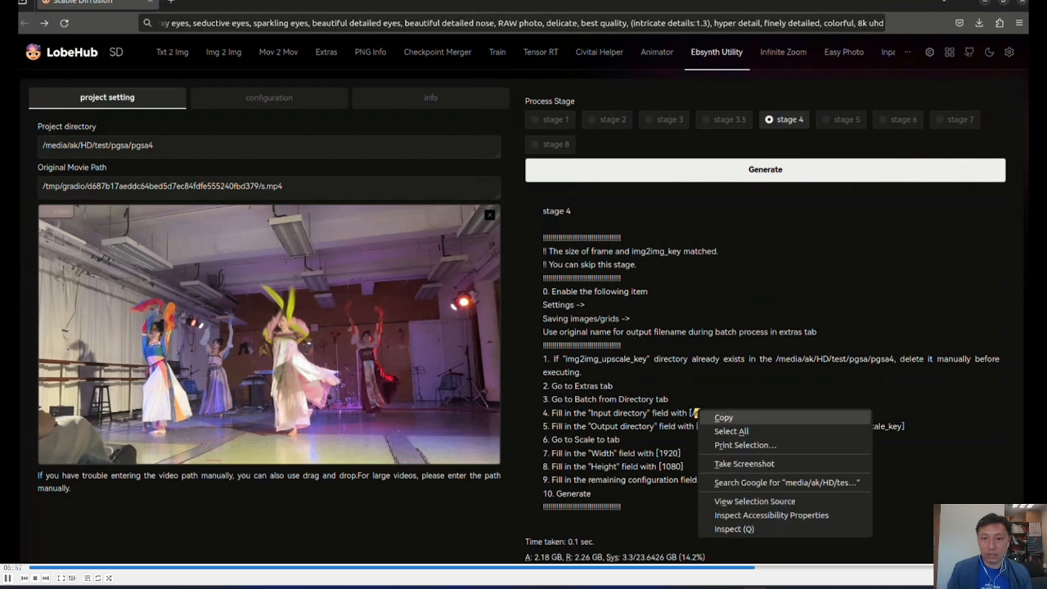
{"action": "left_click", "coordinate": [723, 417]}
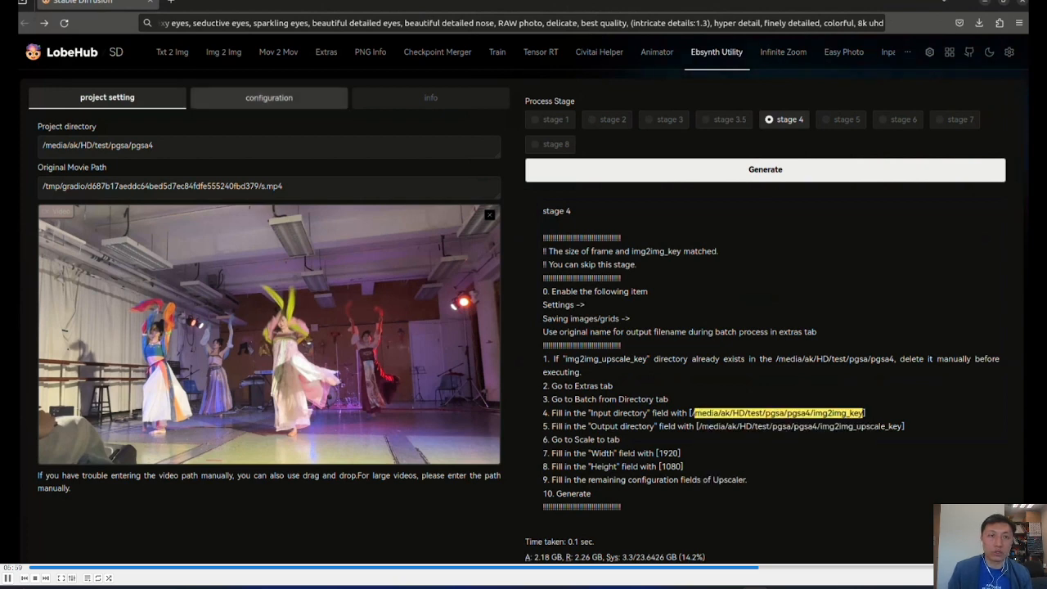
{"action": "left_click", "coordinate": [325, 52]}
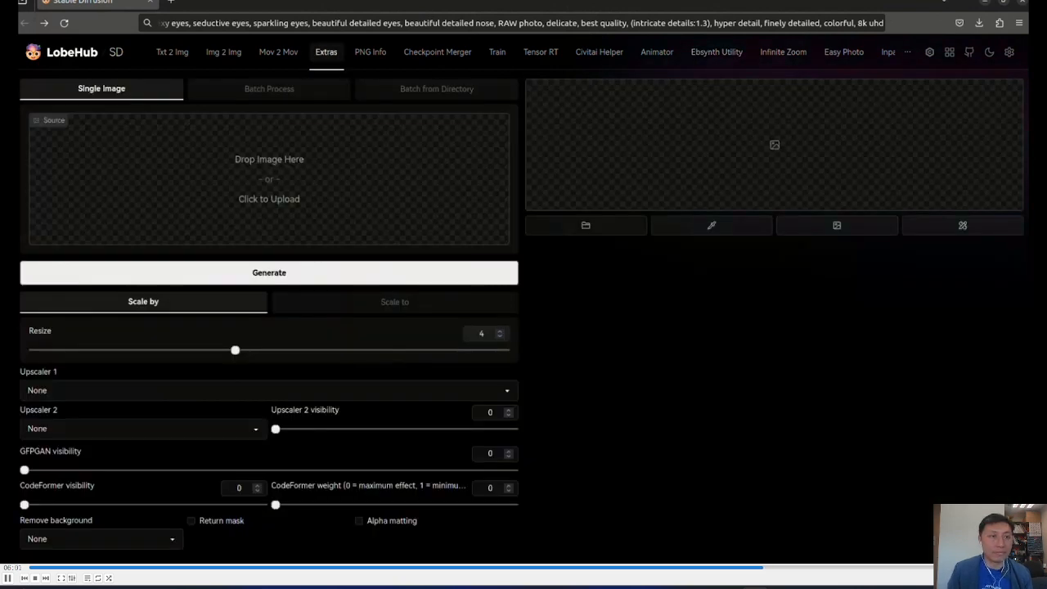
{"action": "left_click", "coordinate": [436, 89]}
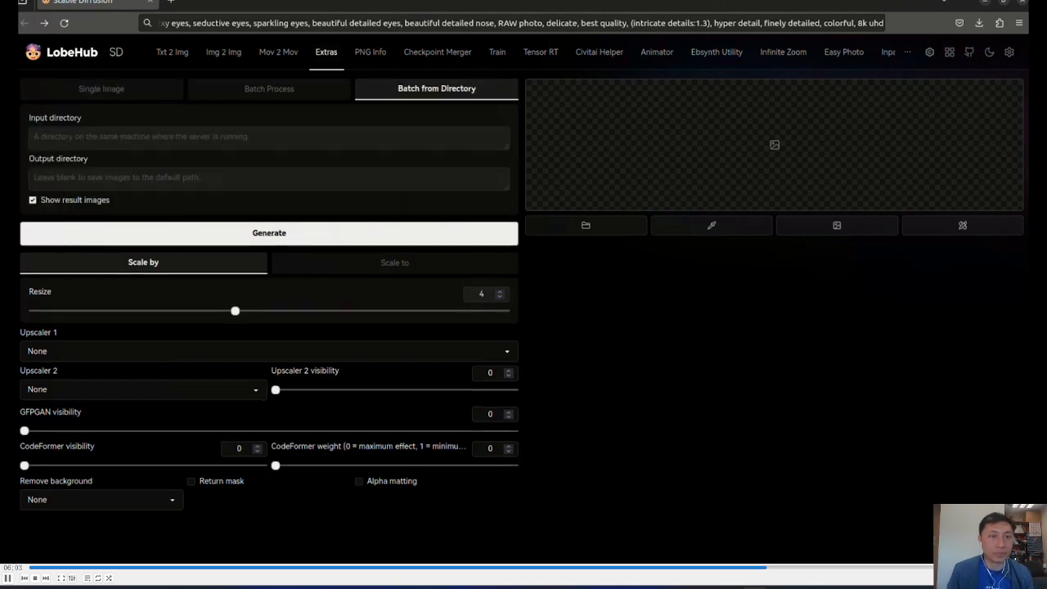
{"action": "right_click", "coordinate": [370, 136]}
{"action": "left_click", "coordinate": [398, 204]}
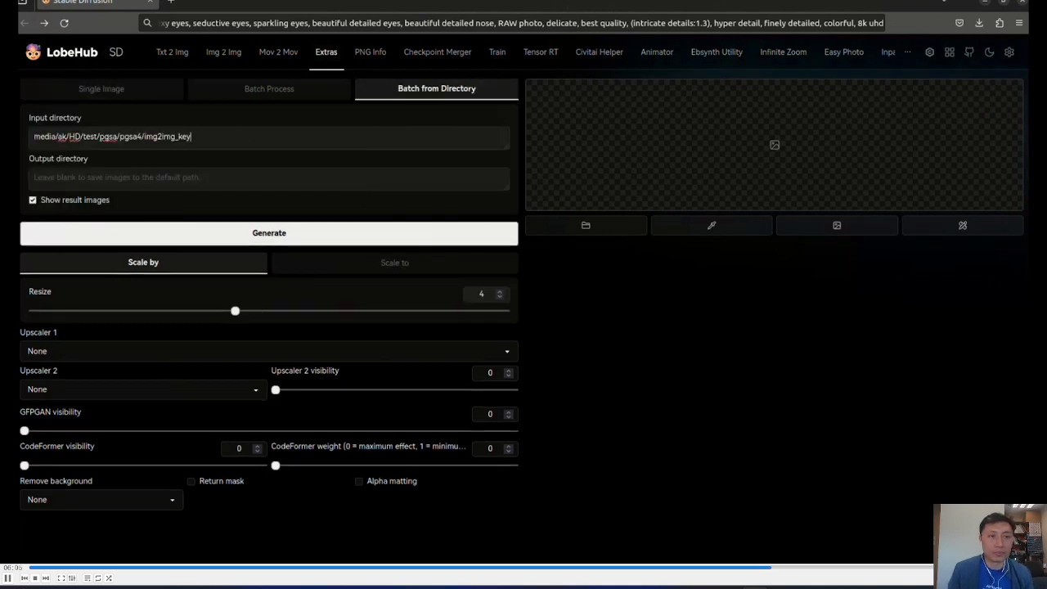
Copy /media/ak/HD/test/pgsa/pgsa4/img2img_upscale_key from the terminal's stage 4 instructions into the batch output directory.
{"action": "left_click", "coordinate": [8, 233]}
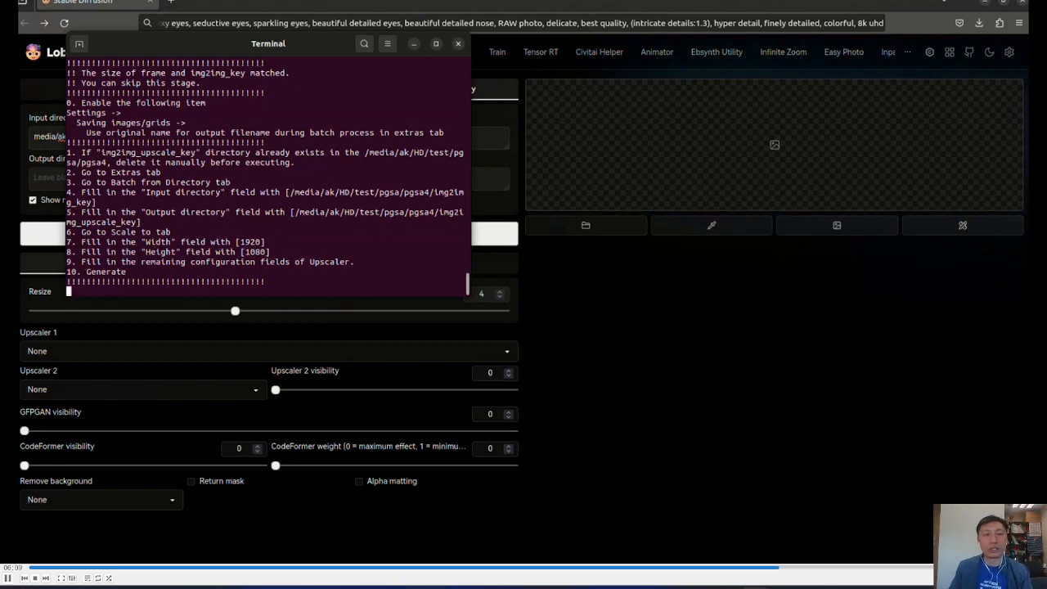
{"action": "left_click_drag", "start_coordinate": [295, 212], "coordinate": [137, 222]}
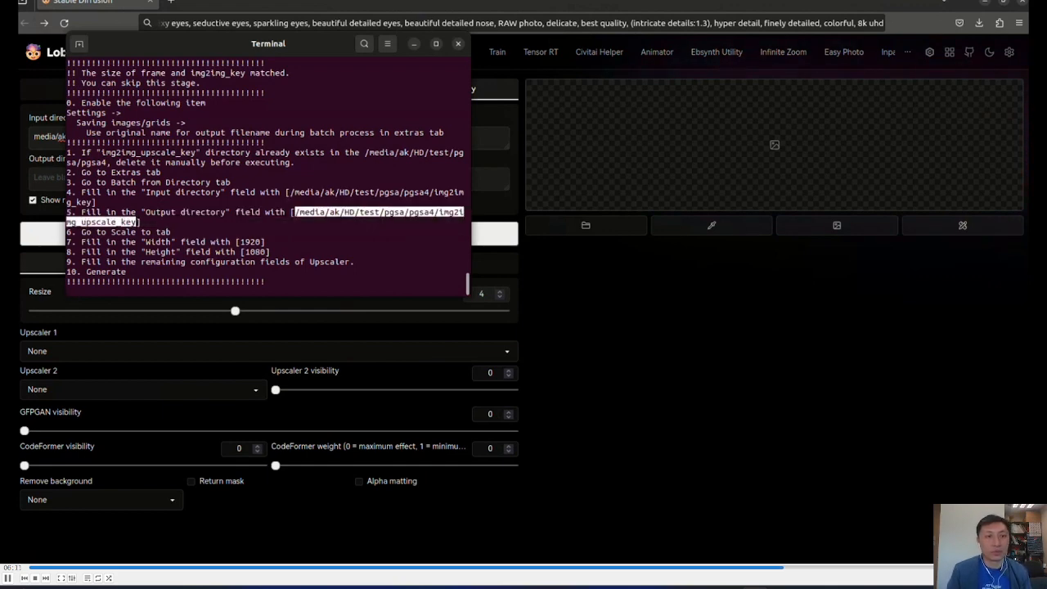
{"action": "right_click", "coordinate": [136, 220]}
{"action": "left_click", "coordinate": [155, 228]}
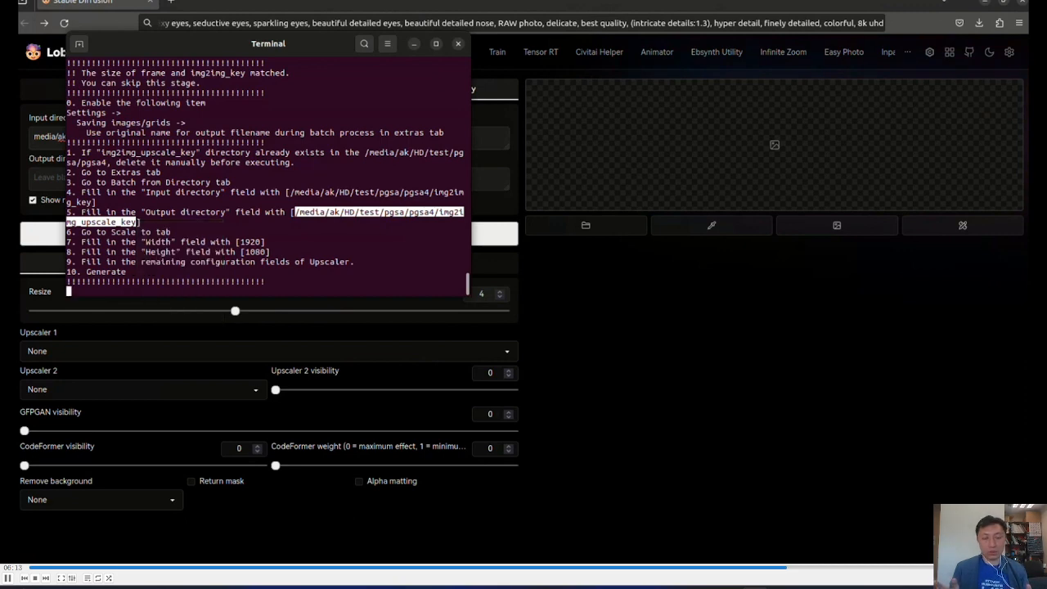
{"action": "key", "text": "alt+Tab"}
{"action": "right_click", "coordinate": [328, 186]}
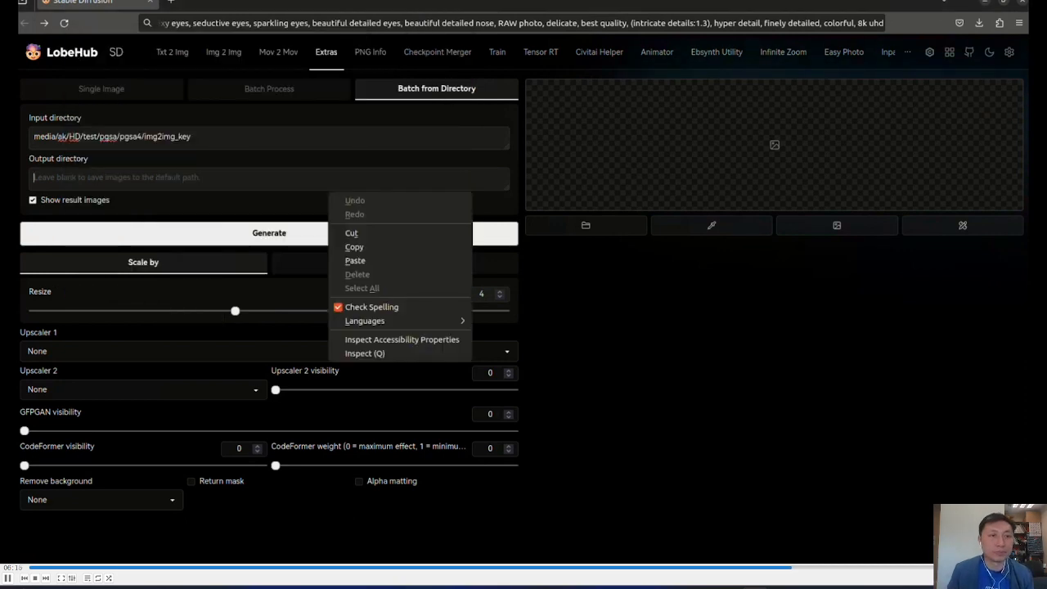
{"action": "left_click", "coordinate": [352, 259]}
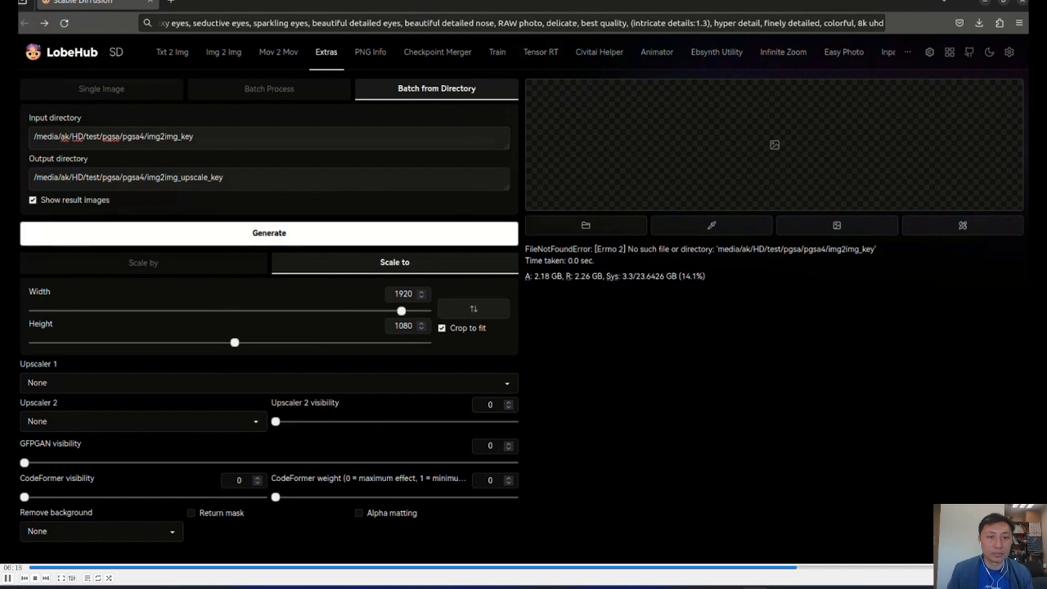
Generate the batch scaled to 1920 × 1080 with /media/ak/HD/test/pgsa/pgsa4/img2img_key as input directory, and return to Ebsynth Utility.
{"action": "left_click", "coordinate": [270, 234]}
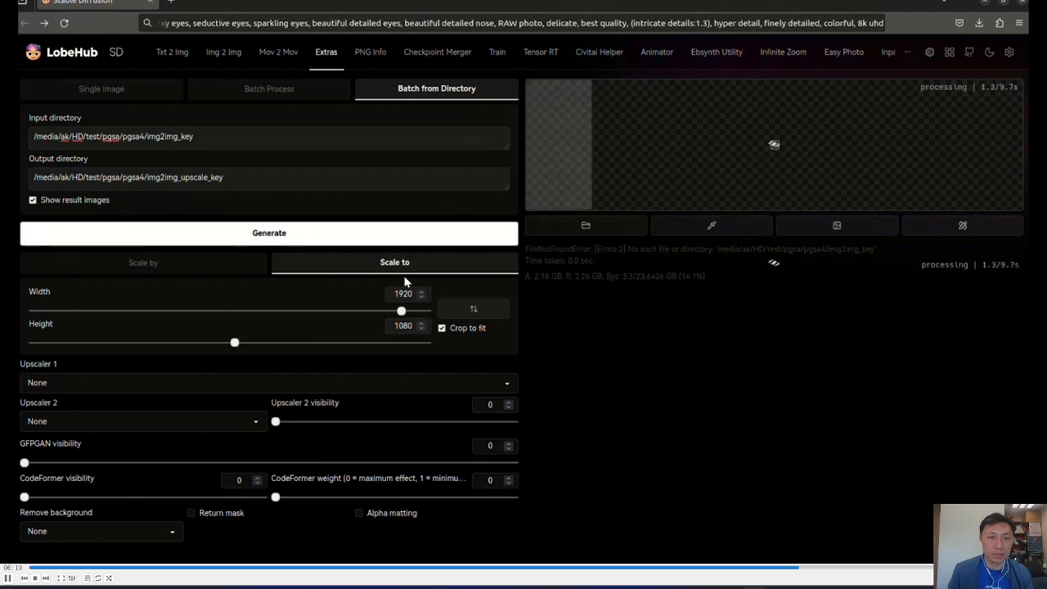
{"action": "key", "text": "alt+Tab"}
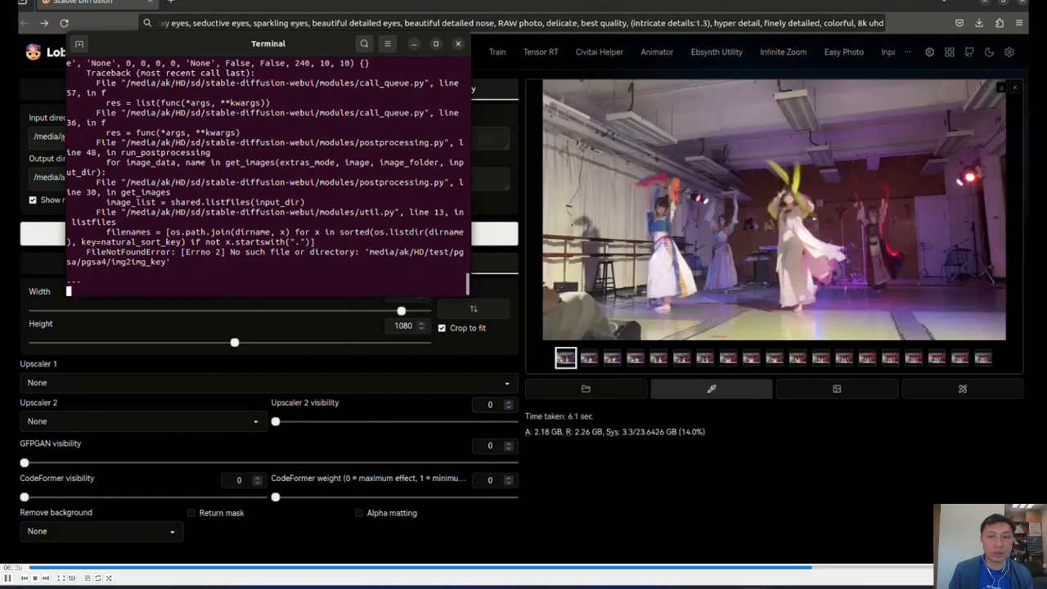
{"action": "left_click", "coordinate": [520, 351]}
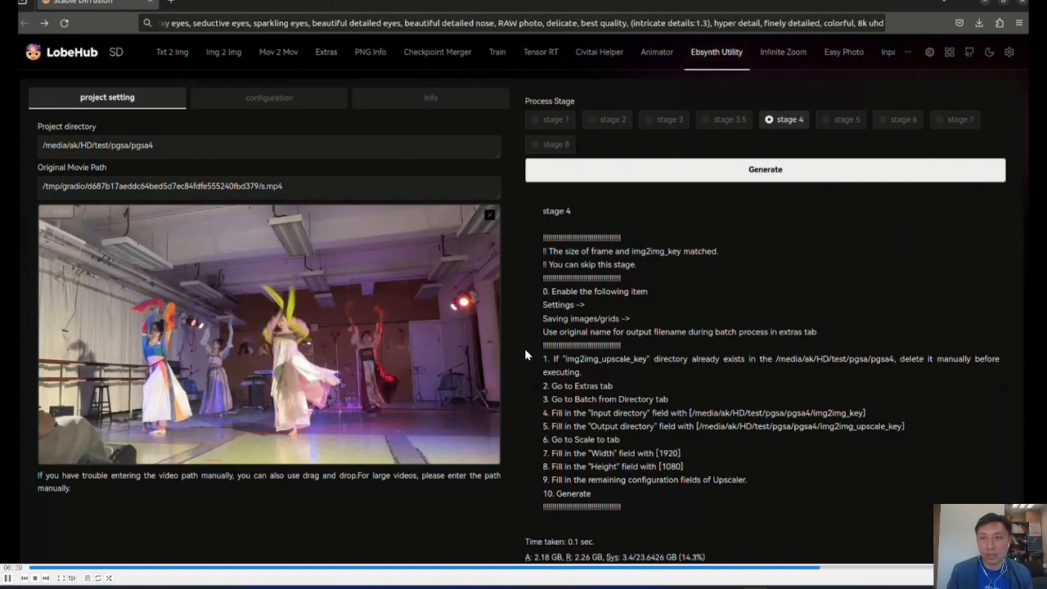
Run Ebsynth Utility stage 5 to export the .ebs project files and highlight the first exported file's entry.
{"action": "left_click", "coordinate": [843, 120]}
{"action": "left_click", "coordinate": [851, 164]}
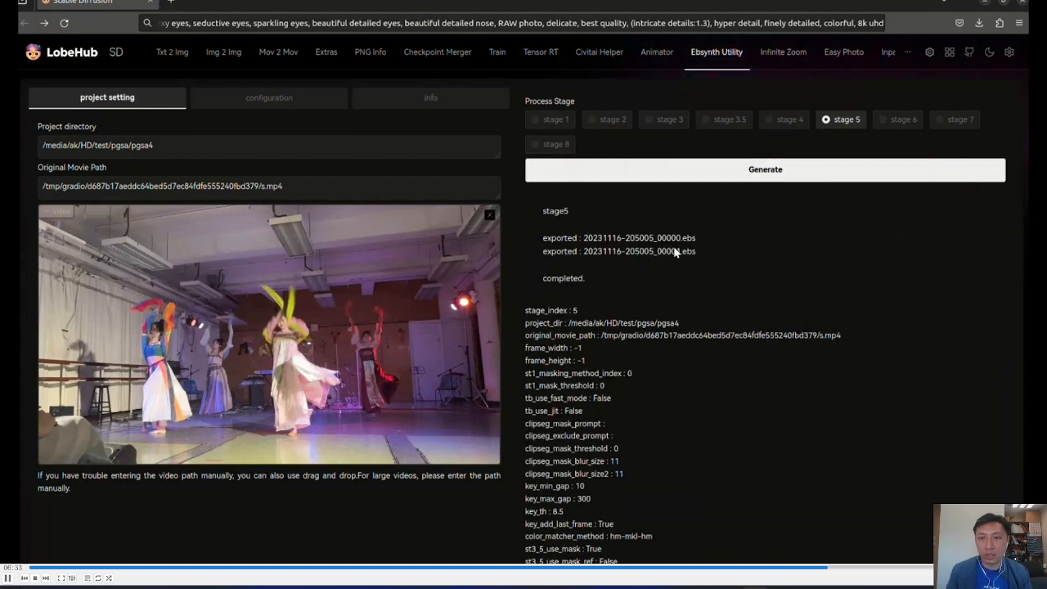
{"action": "left_click_drag", "start_coordinate": [657, 238], "coordinate": [693, 245]}
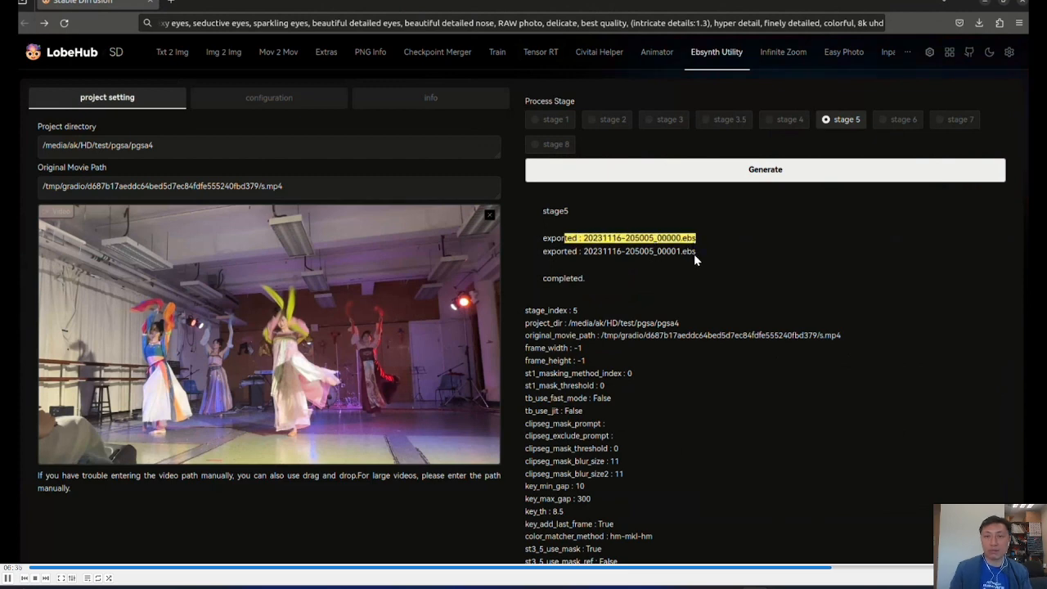
{"action": "left_click", "coordinate": [7, 310]}
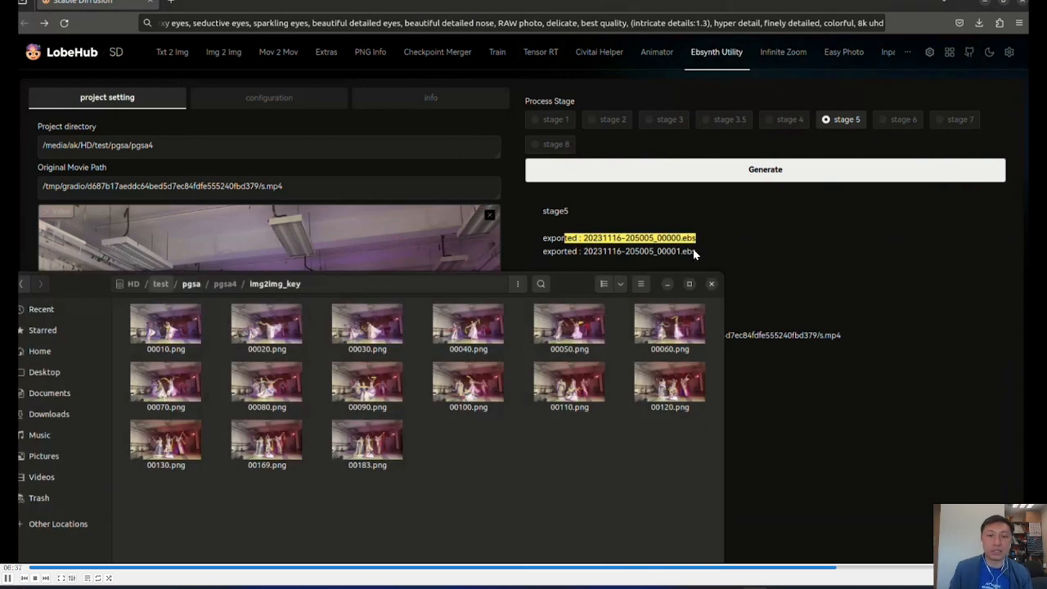
{"action": "left_click", "coordinate": [225, 284]}
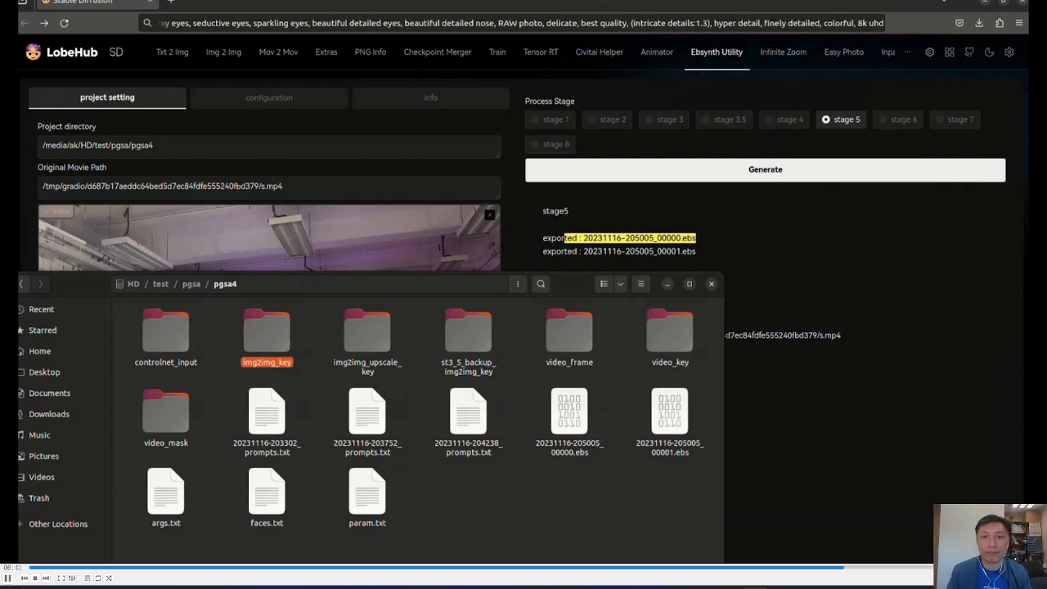
{"action": "left_click", "coordinate": [569, 413]}
{"action": "left_click_drag", "start_coordinate": [583, 442], "coordinate": [913, 384]}
{"action": "key", "text": "super+6"}
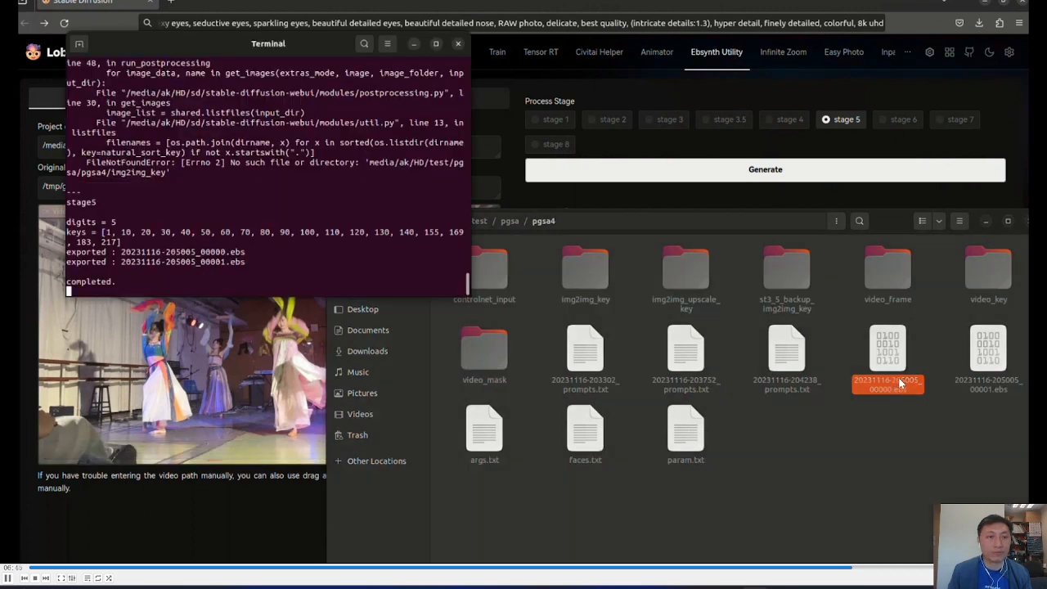
{"action": "key", "text": "super+6"}
{"action": "key", "text": "super+6"}
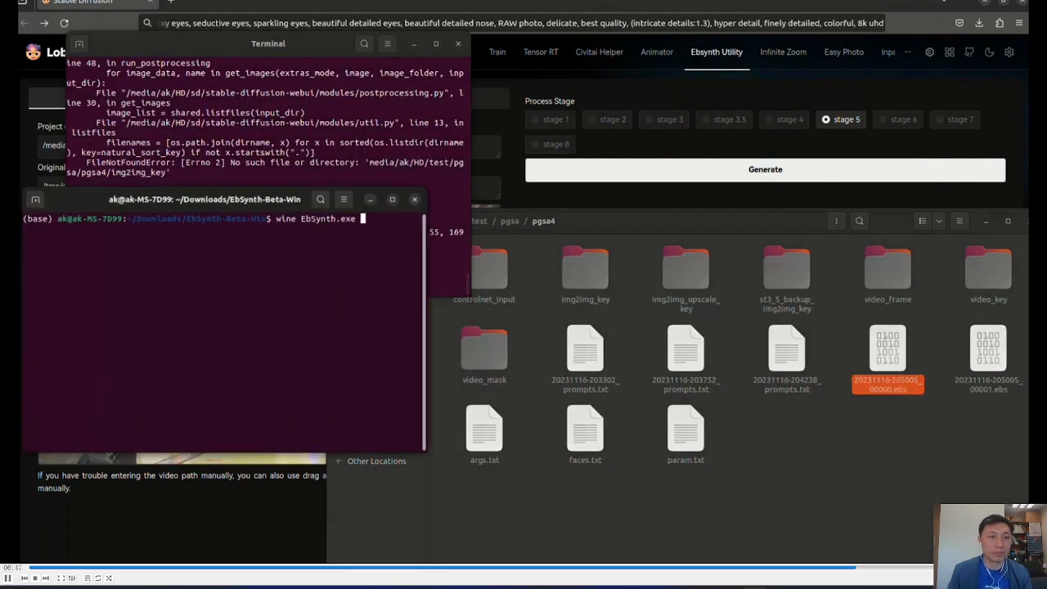
{"action": "key", "text": "Return"}
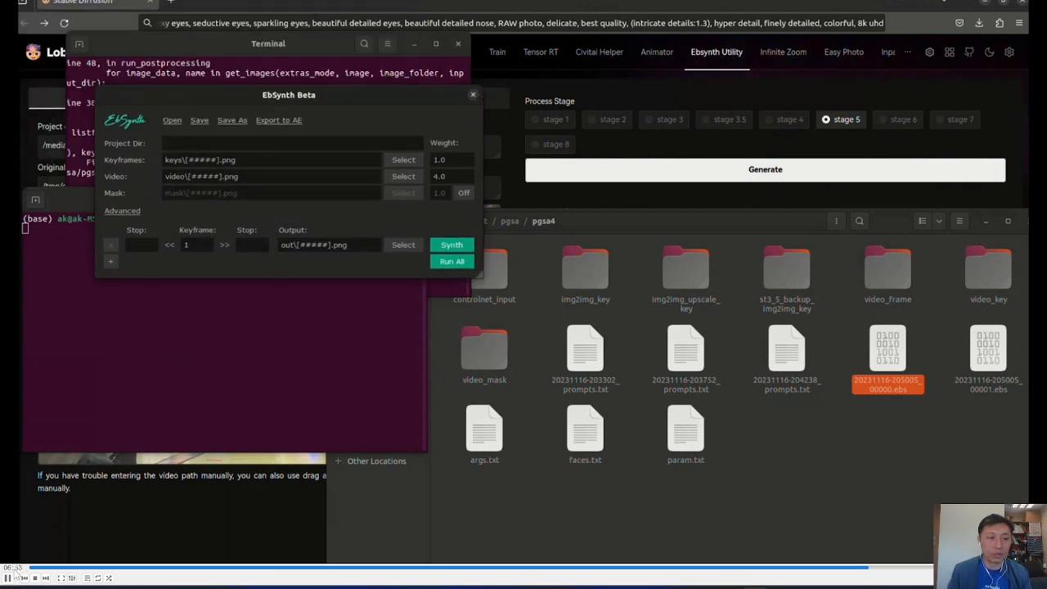
{"action": "left_click_drag", "start_coordinate": [899, 369], "coordinate": [286, 249]}
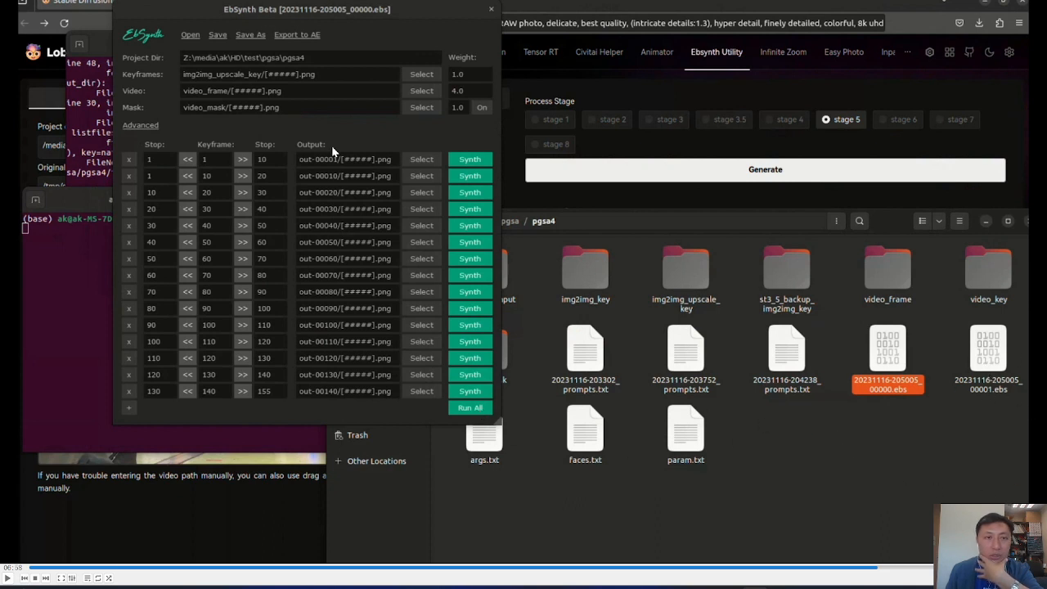
{"action": "left_click", "coordinate": [8, 578]}
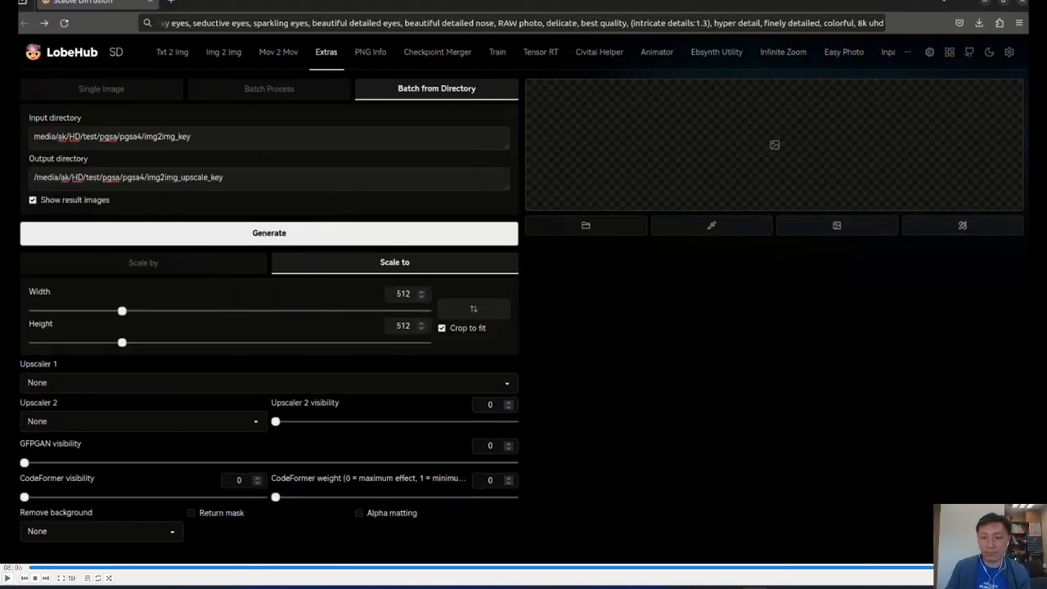
{"action": "mouse_move", "coordinate": [781, 588]}
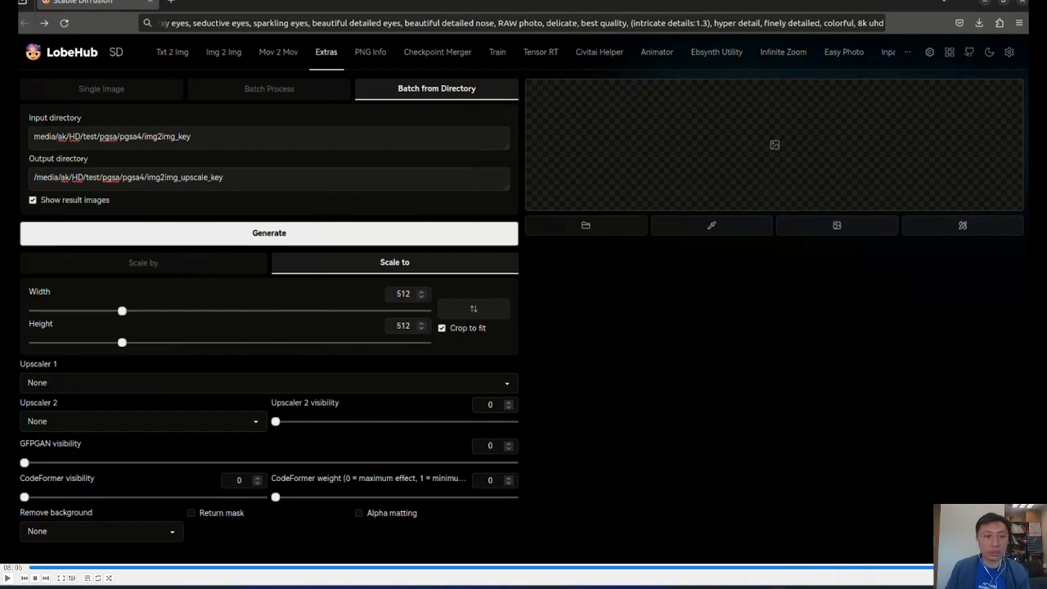
{"action": "left_click", "coordinate": [781, 511]}
{"action": "left_click", "coordinate": [48, 525]}
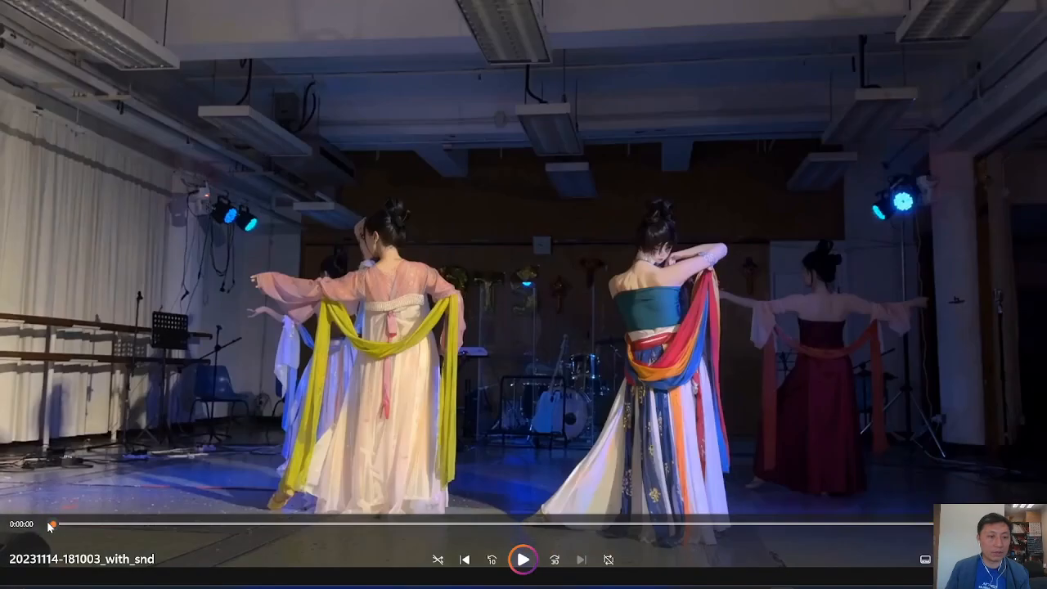
{"action": "left_click", "coordinate": [524, 559]}
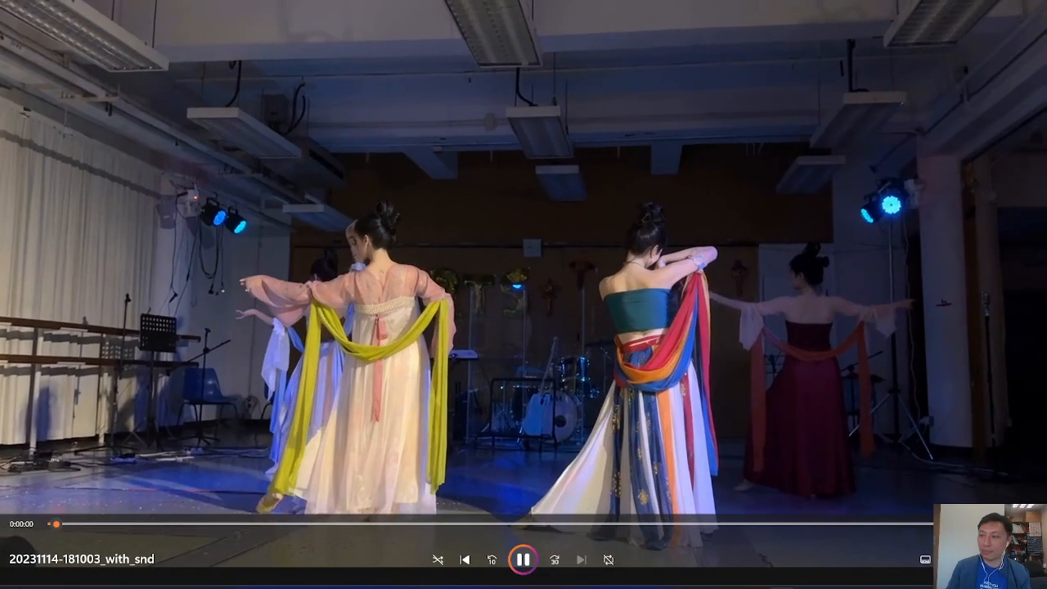